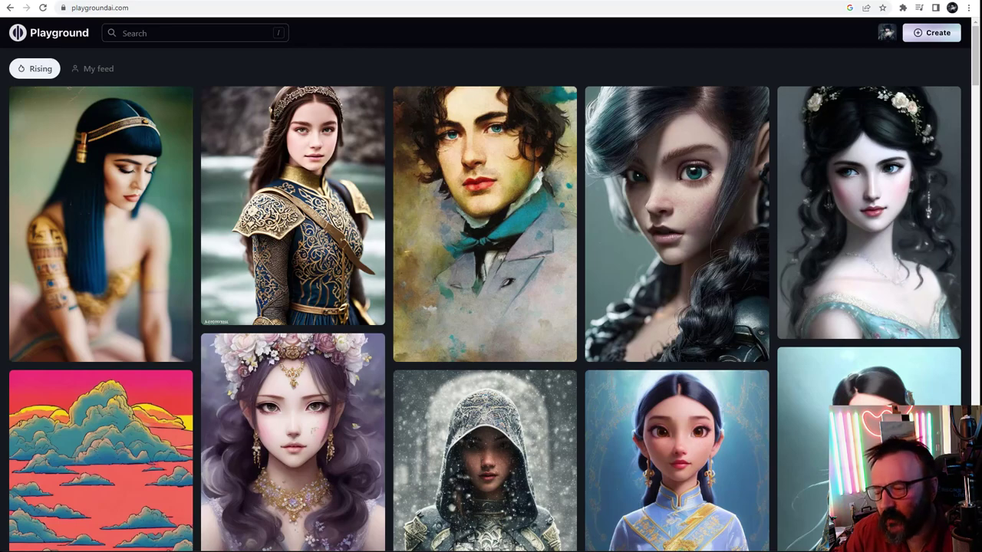
Step: Leave the Playground AI community feed for its image creation page
scroll(465, 215, "down", 2)
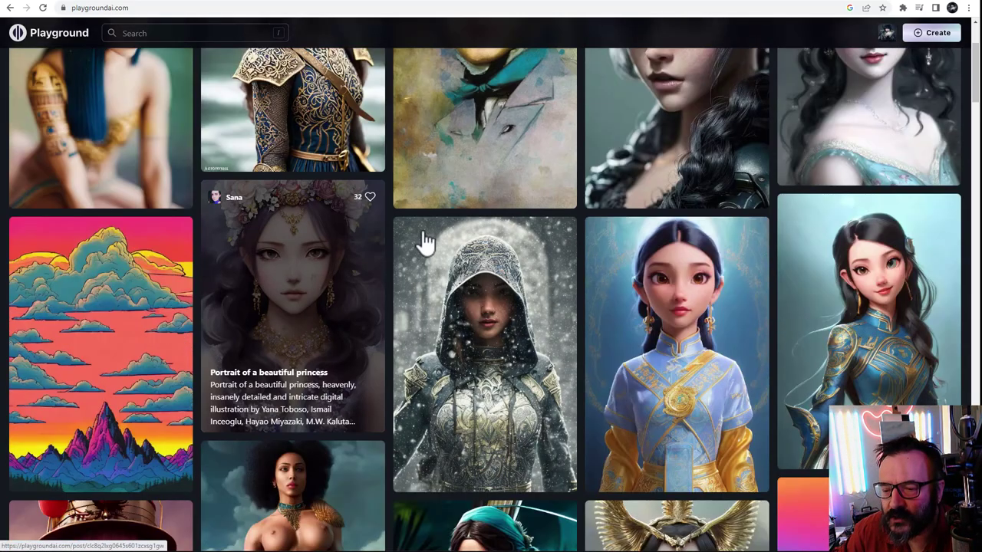
scroll(511, 247, "up", 2)
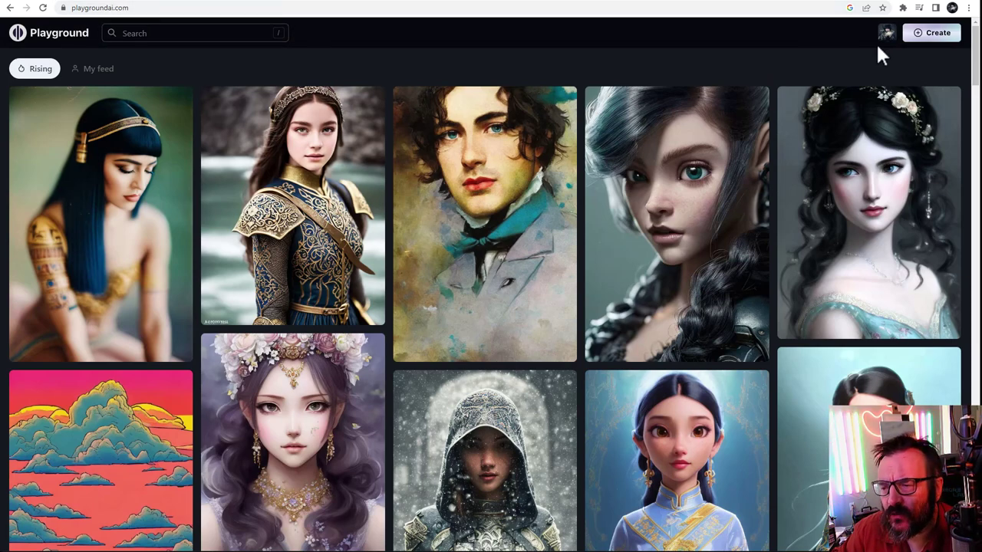
left_click(683, 58)
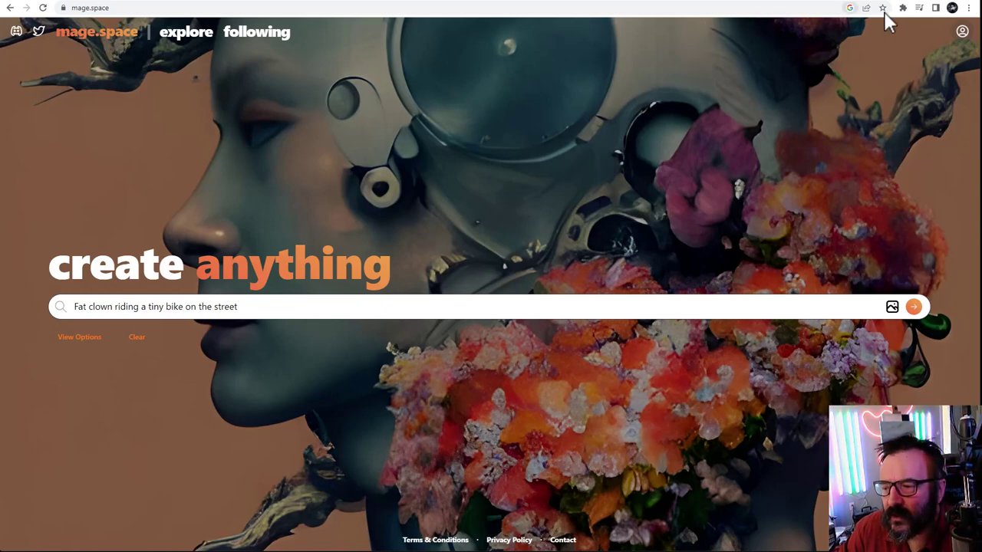
Step: Review the clown-on-bike creation on the mage.space profile page, then go to NightCafe
left_click(962, 31)
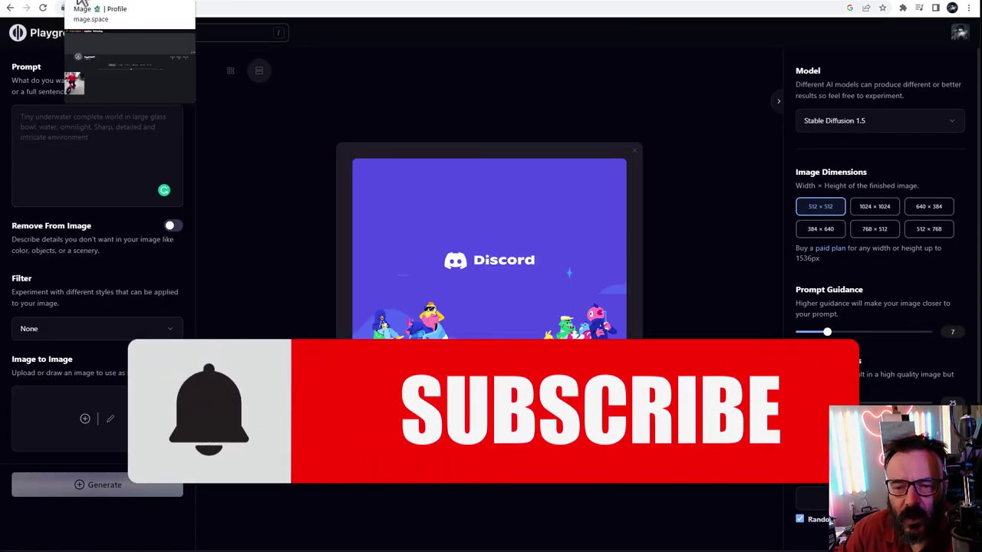
left_click(83, 3)
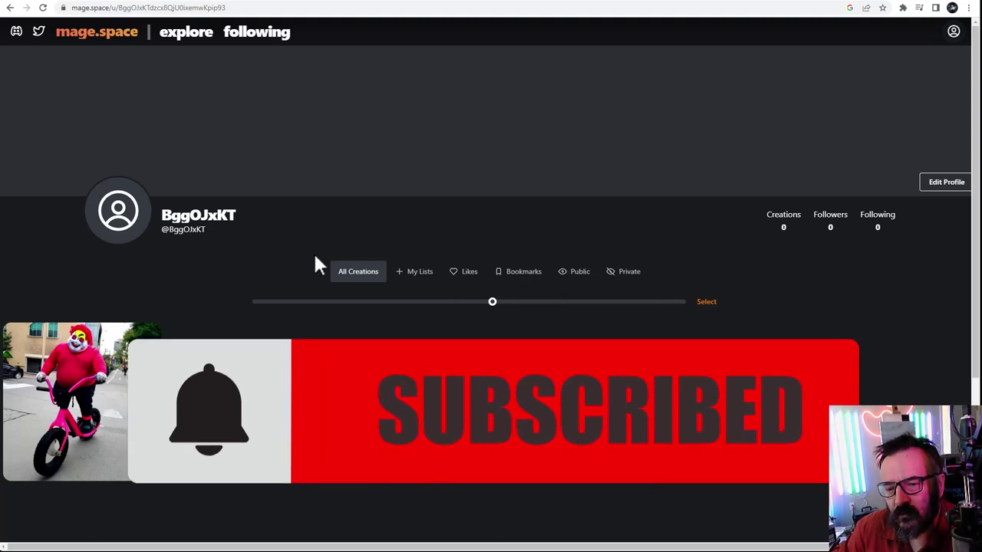
left_click(172, 3)
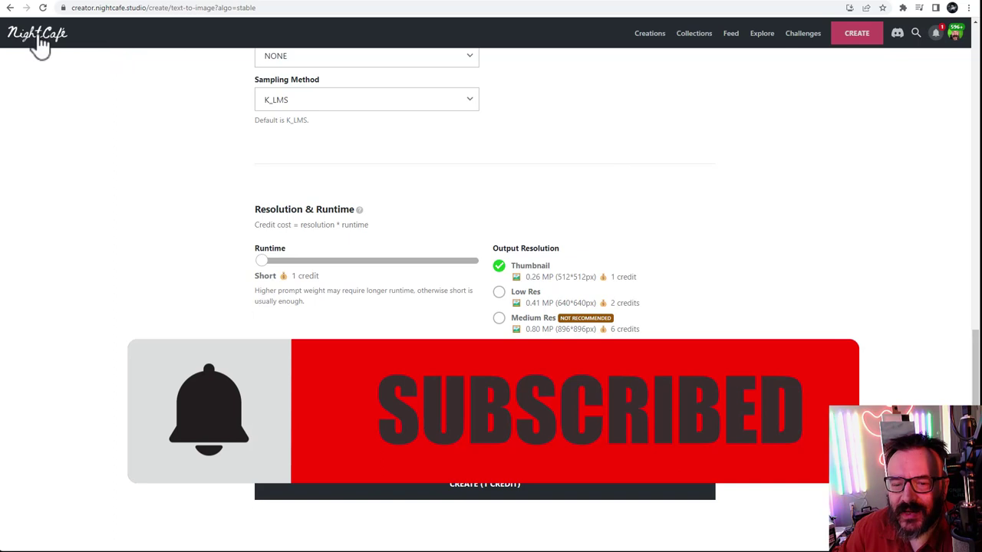
Step: Check NightCafe's credit balance from My Creations, then bring up the Stable, DALL·E 2, Coherent and Artistic methods
left_click(40, 44)
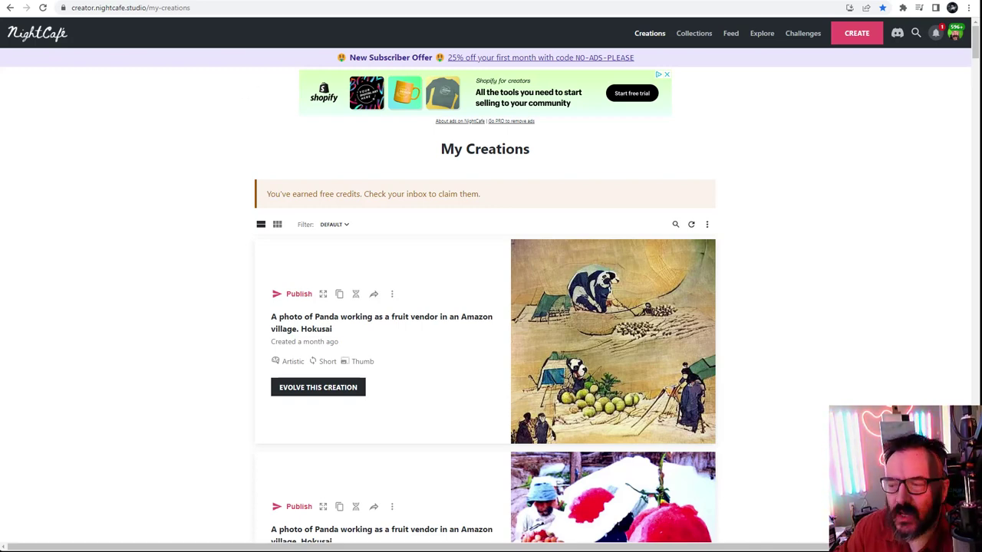
left_click(957, 38)
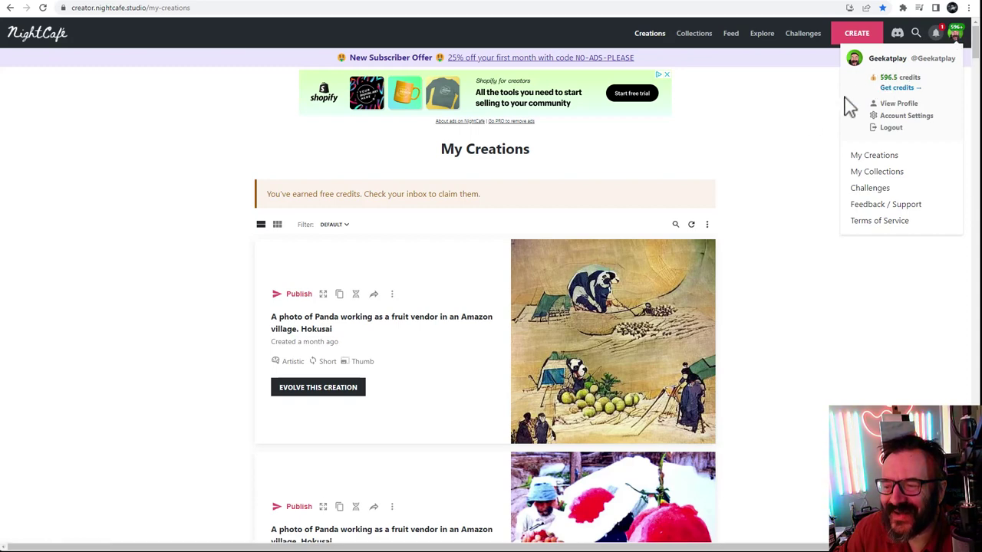
left_click(812, 122)
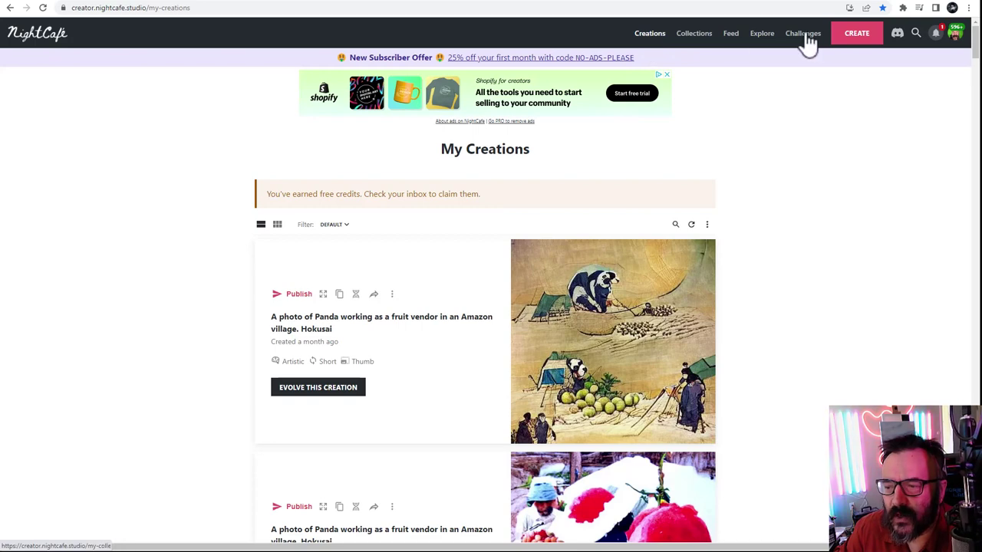
left_click(851, 44)
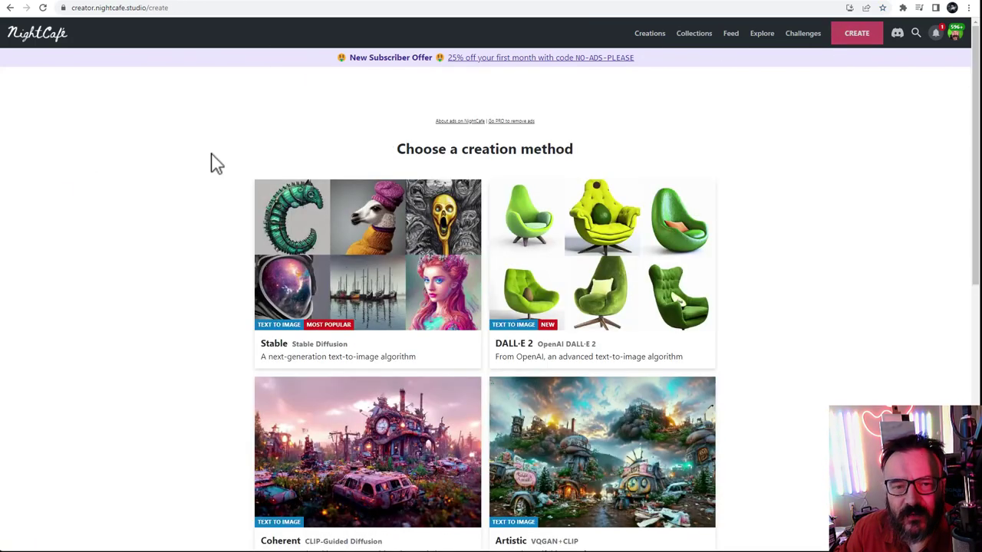
scroll(196, 188, "down", 1)
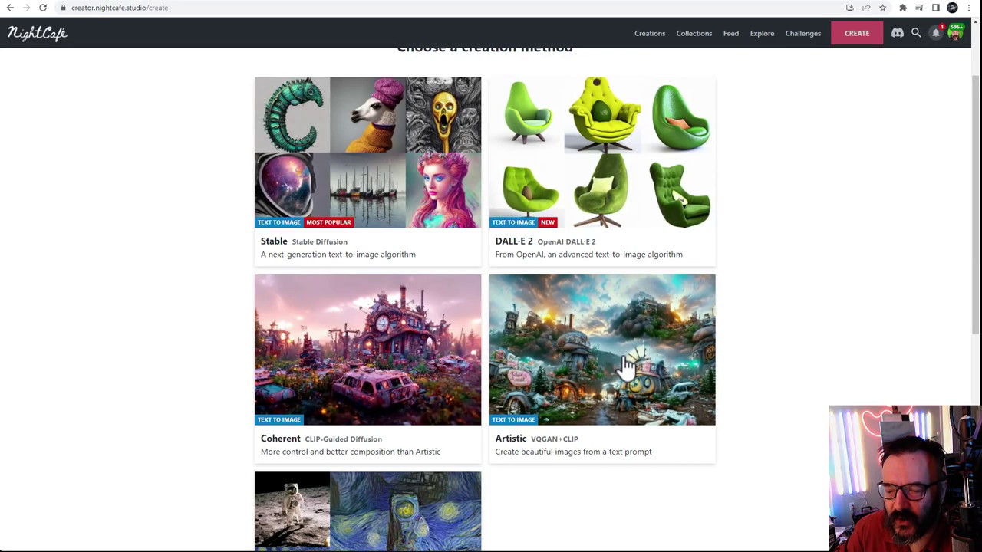
Step: Pick the Stable method and review the Stable Diffusion model list without changing it
scroll(636, 362, "down", 1)
scroll(733, 445, "up", 2)
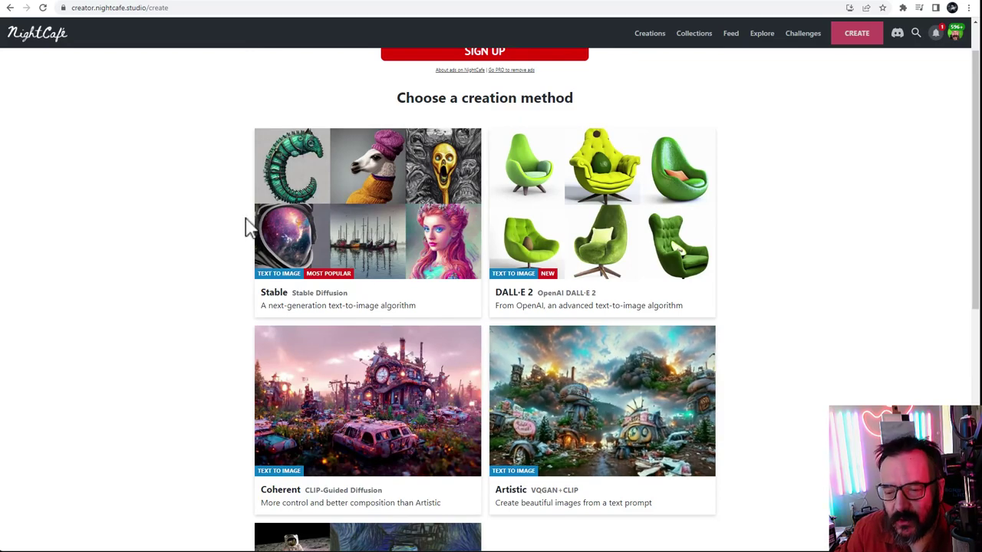
left_click(307, 219)
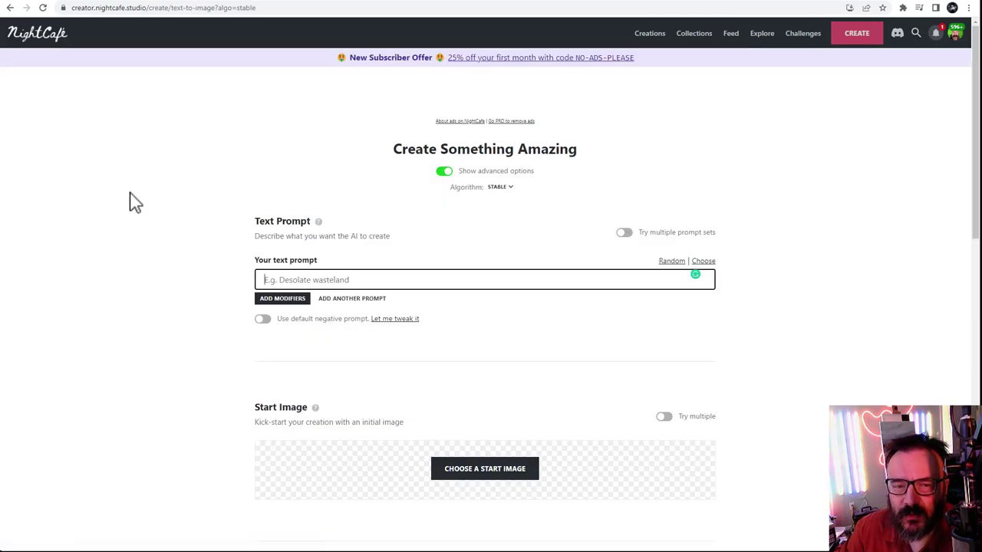
scroll(214, 383, "down", 10)
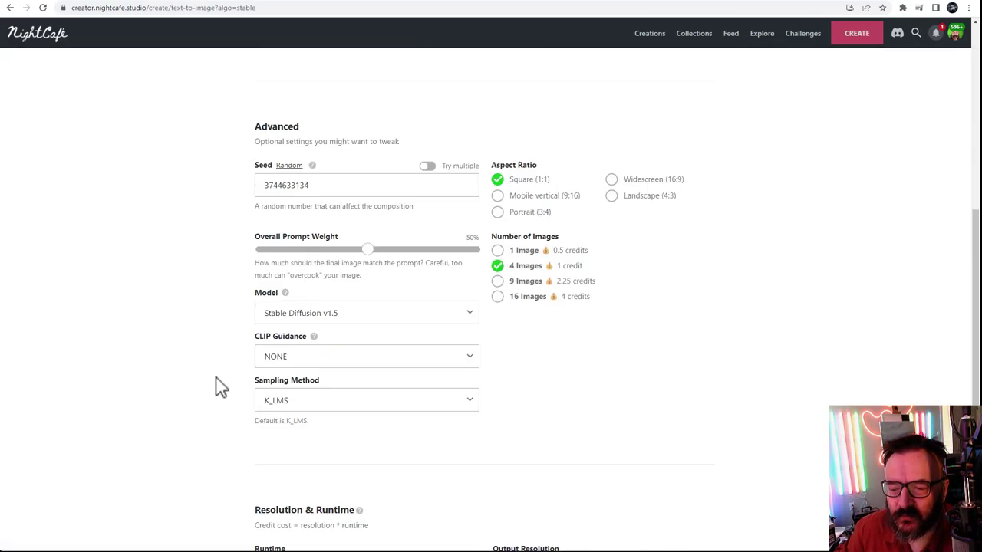
scroll(214, 386, "up", 1)
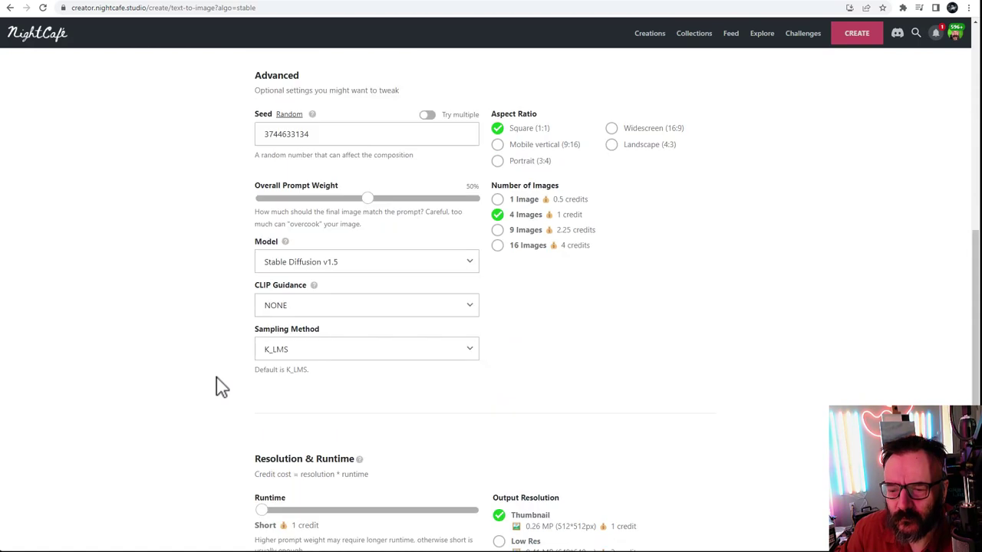
left_click(462, 267)
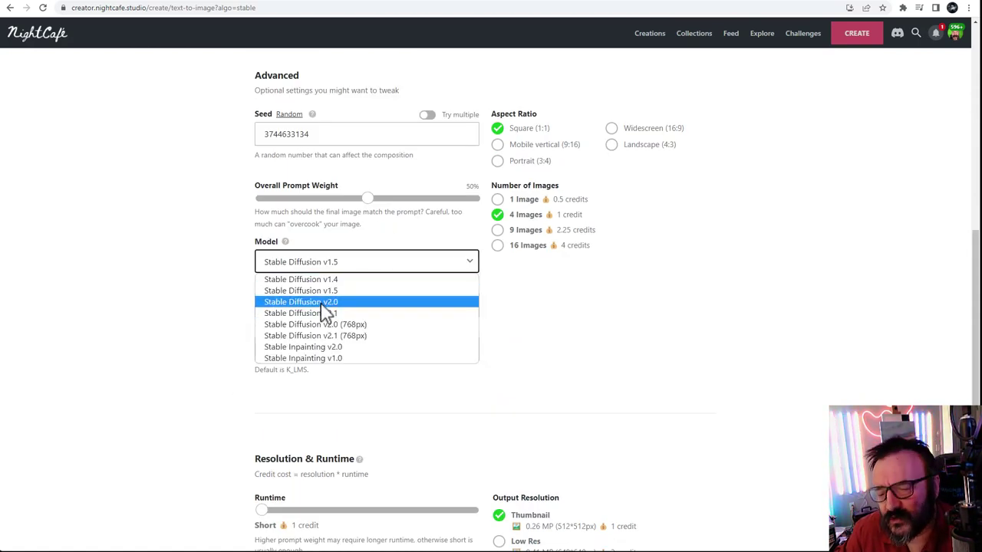
left_click(171, 310)
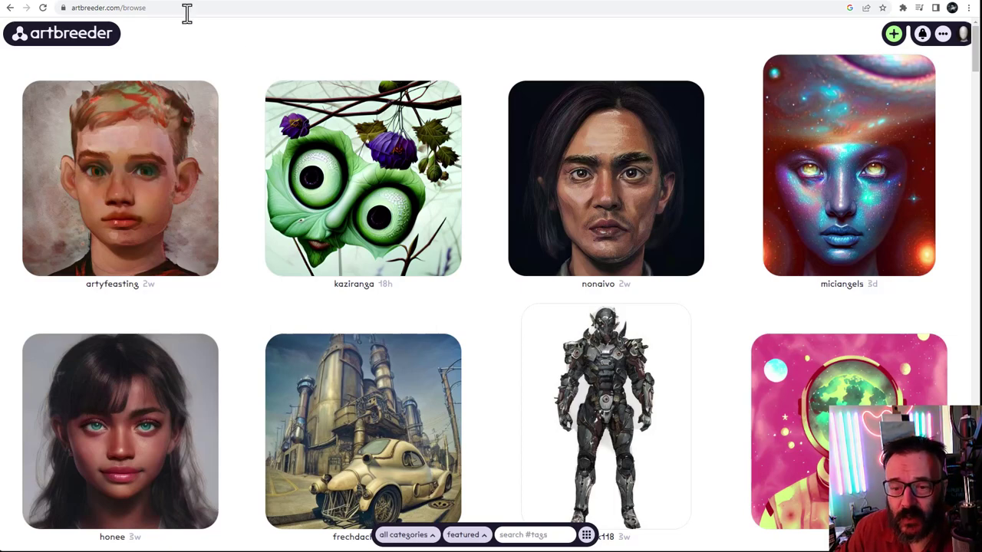
Step: Scroll through Artbreeder's featured portraits and artworks, then go to Dream by Wombo's create page
scroll(399, 146, "down", 1)
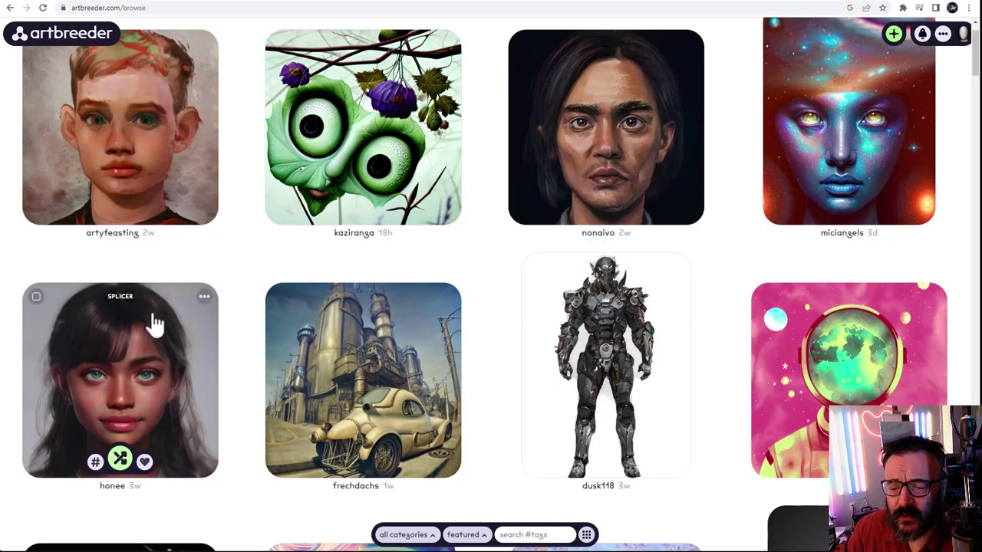
scroll(475, 338, "down", 1)
scroll(497, 340, "down", 2)
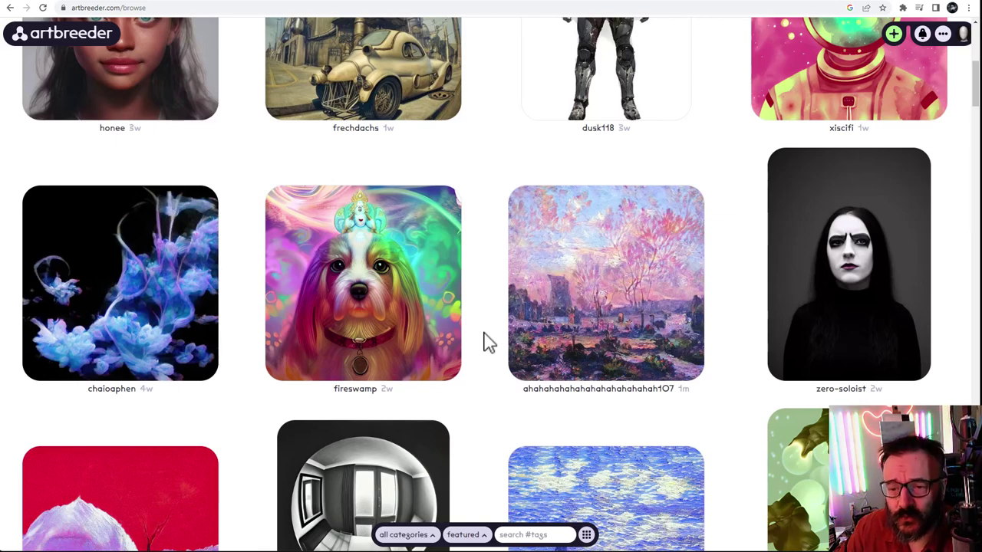
left_click(278, 2)
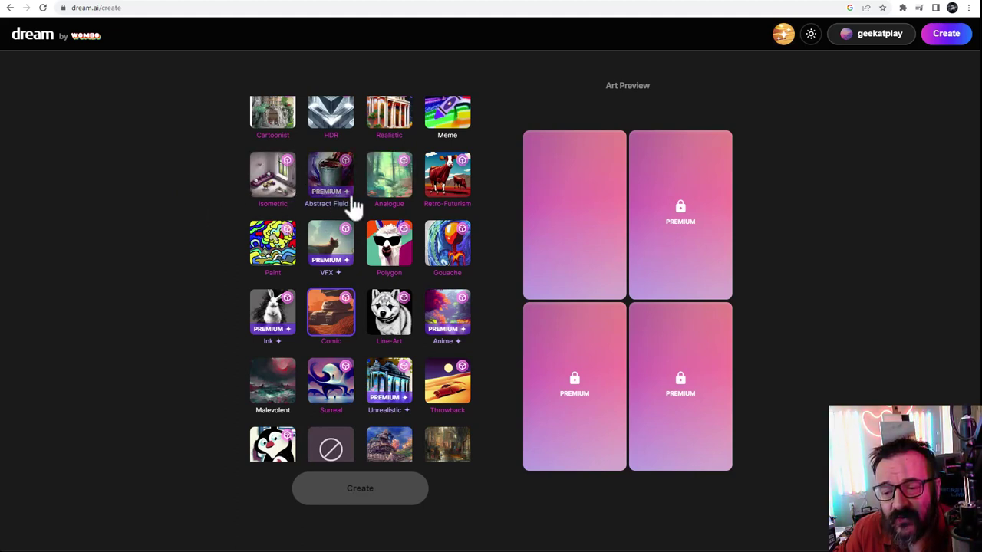
Step: Generate Dream by Wombo images from the prompt 'magic forest'
scroll(438, 263, "up", 3)
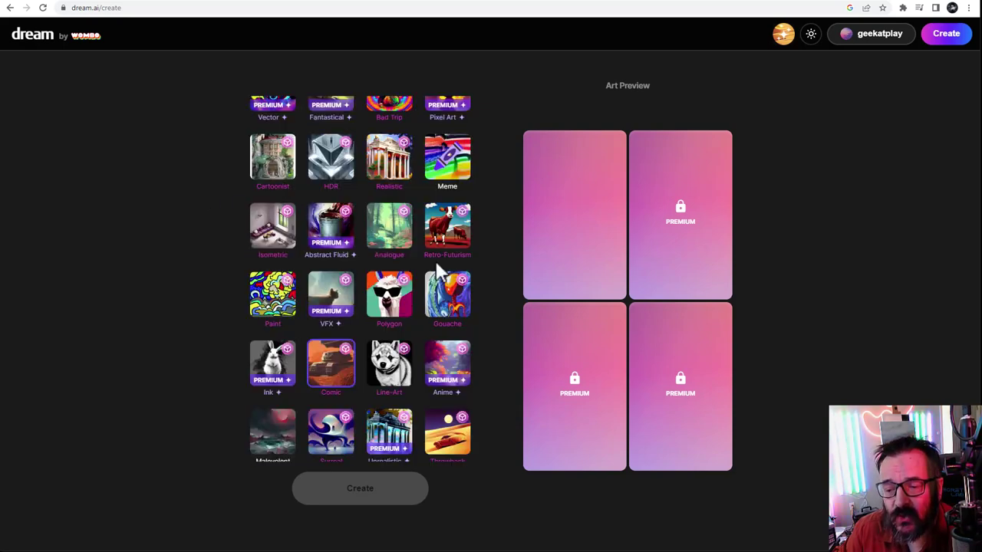
scroll(437, 263, "up", 5)
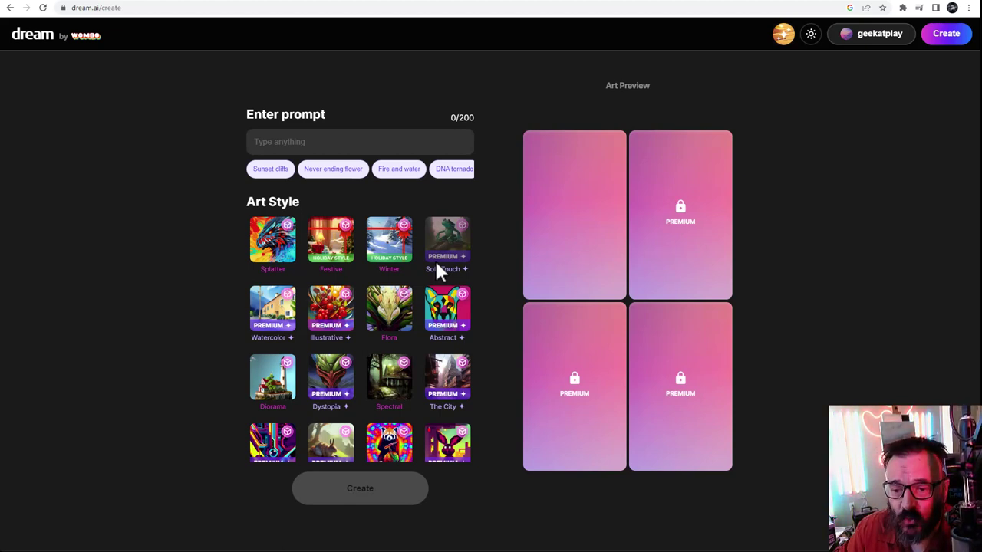
left_click(314, 136)
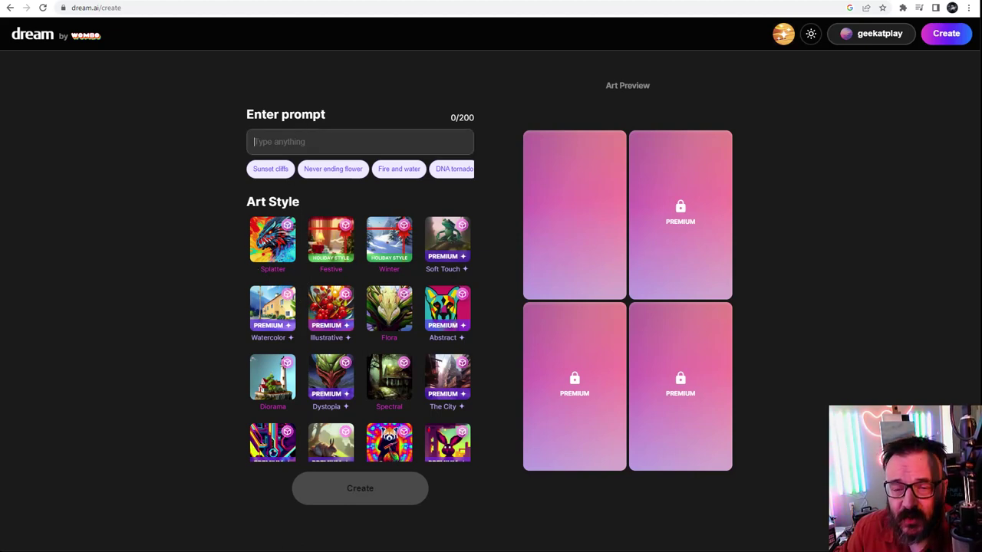
type("magic forest")
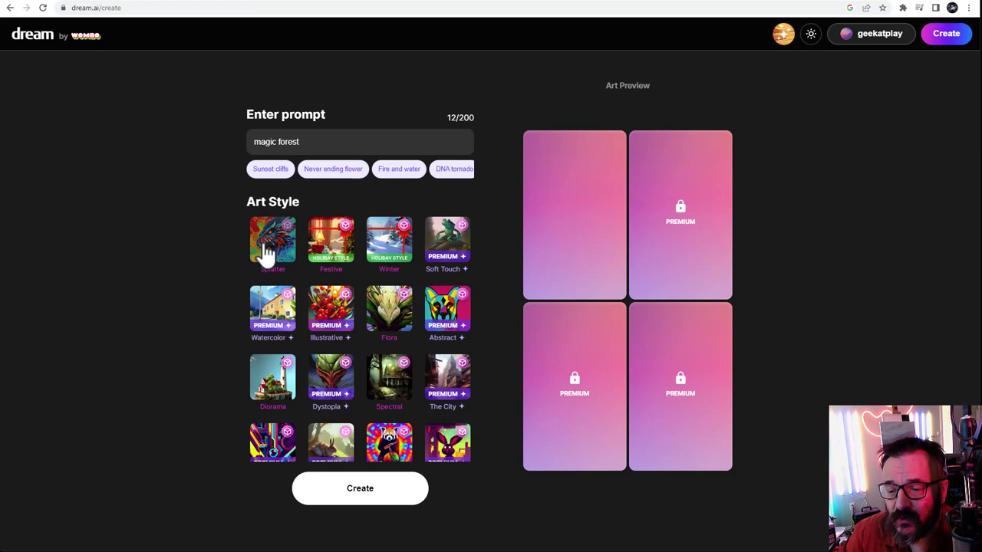
left_click(359, 495)
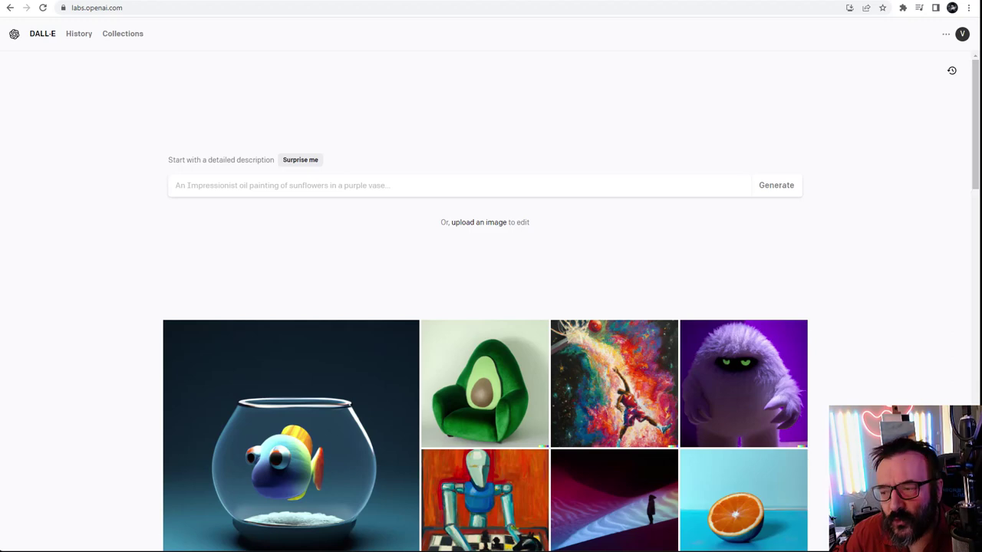
Step: View the remaining DALL·E credits in the account menu, then close it
left_click(961, 34)
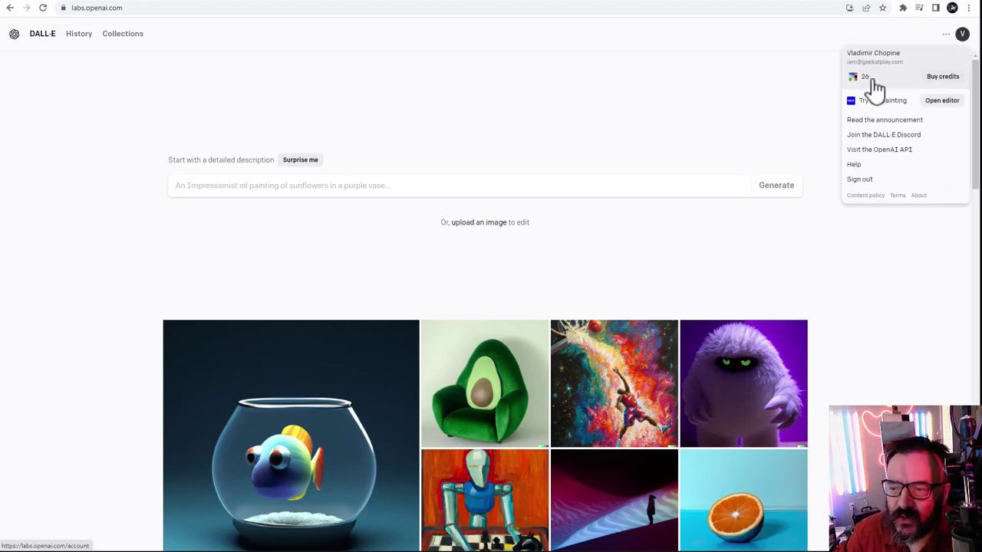
left_click(74, 132)
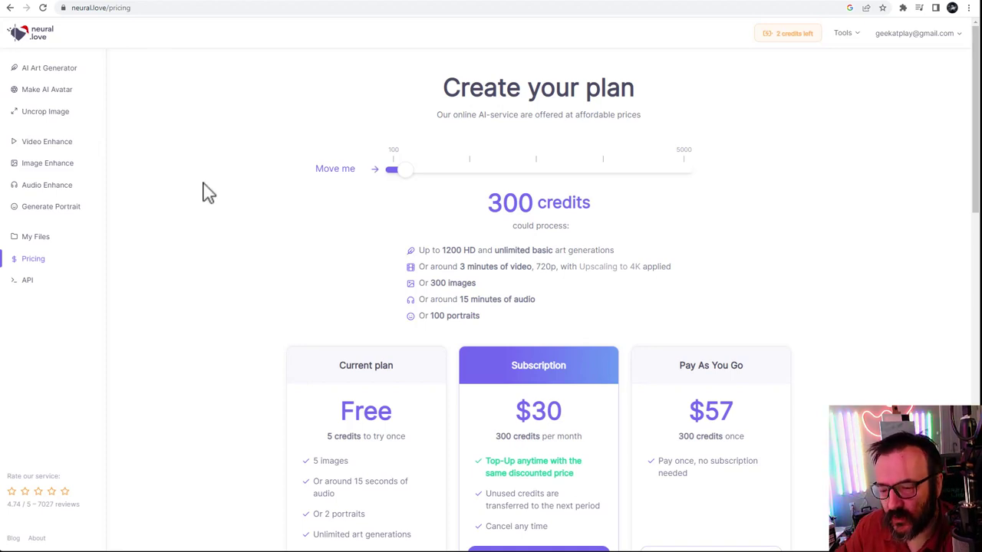
Step: Highlight '5 credits to try once' under neural.love's Free plan, then clear it
scroll(252, 311, "down", 2)
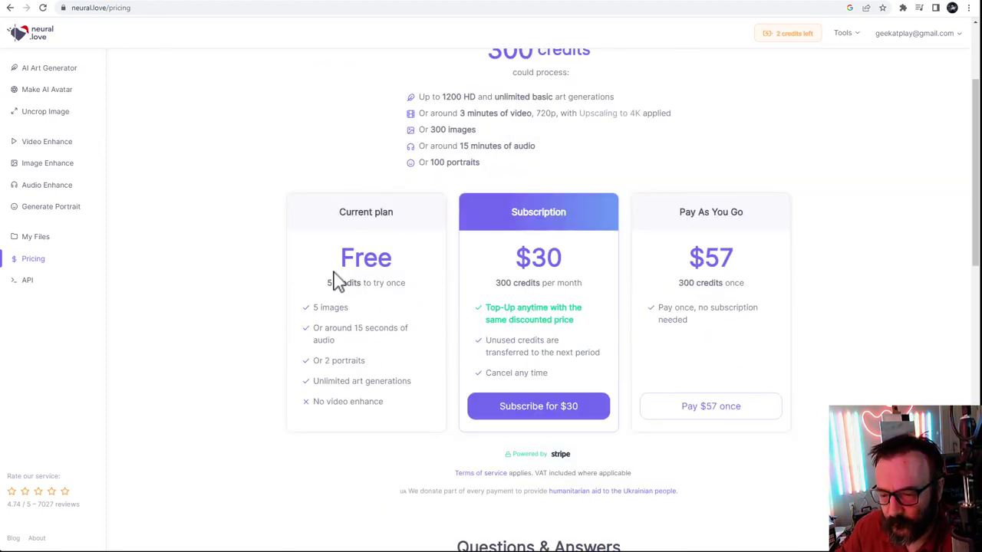
left_click_drag(325, 284, 406, 285)
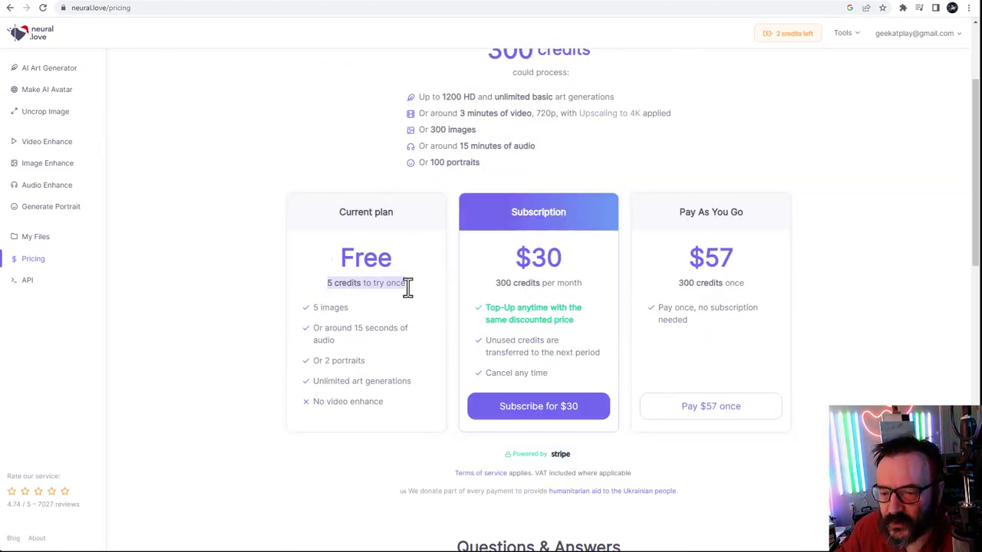
left_click(219, 224)
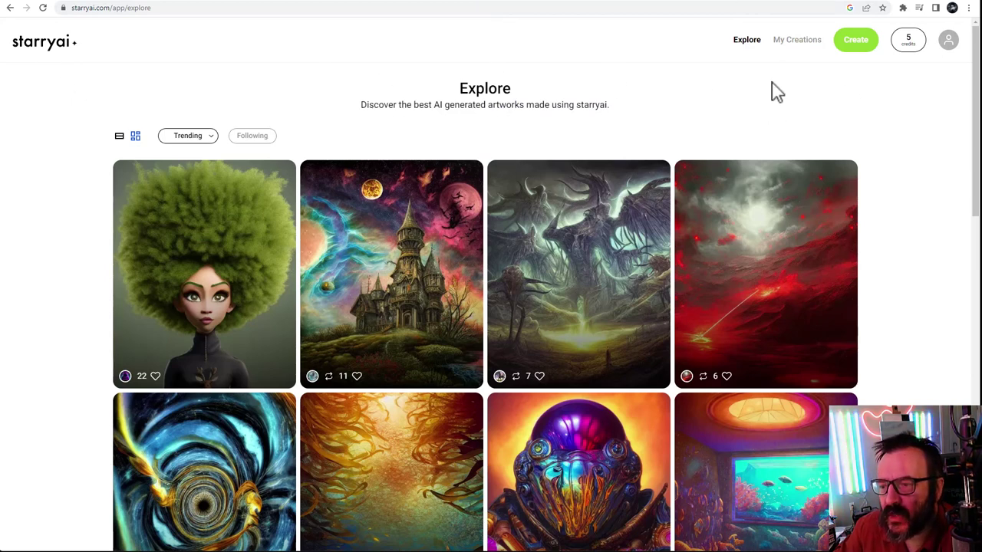
Step: Open starryai's Credits page and highlight the daily 5 free credits note at 06:00 AM
left_click(908, 42)
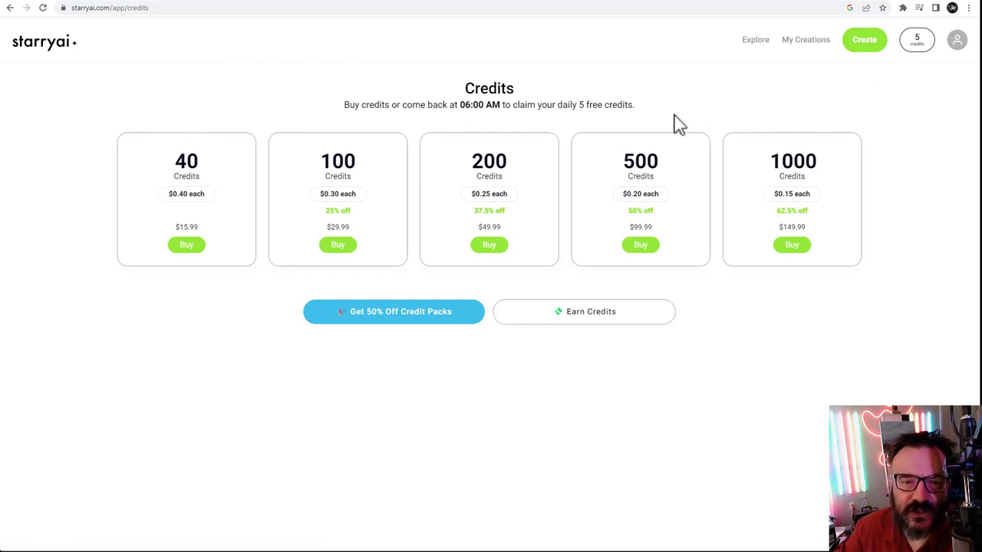
left_click_drag(635, 105, 347, 110)
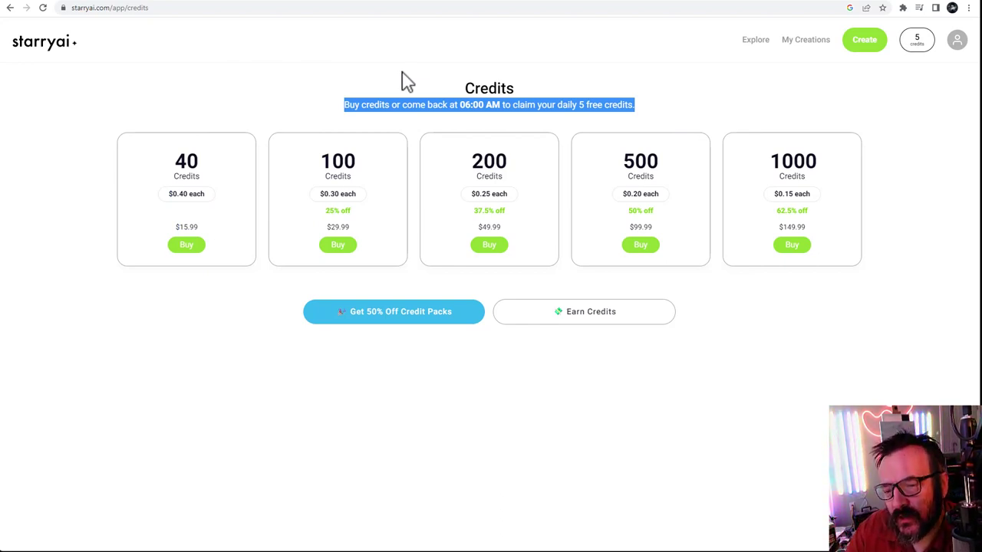
left_click(402, 105)
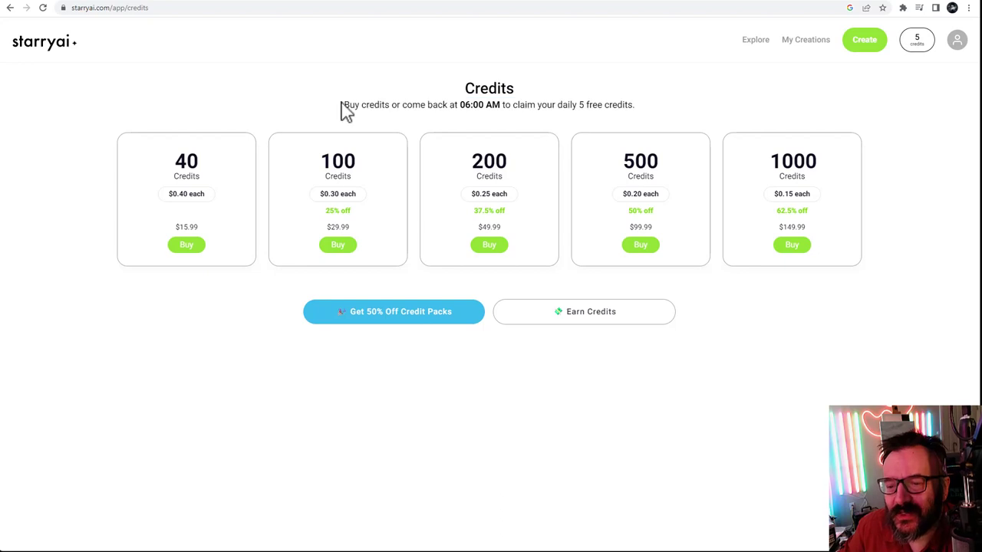
left_click_drag(636, 106, 422, 108)
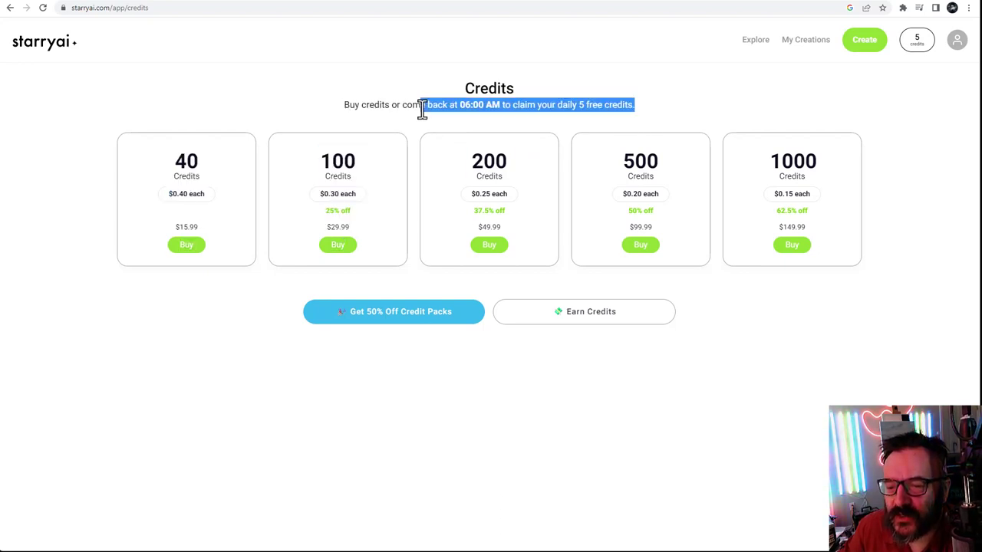
left_click_drag(580, 105, 585, 106)
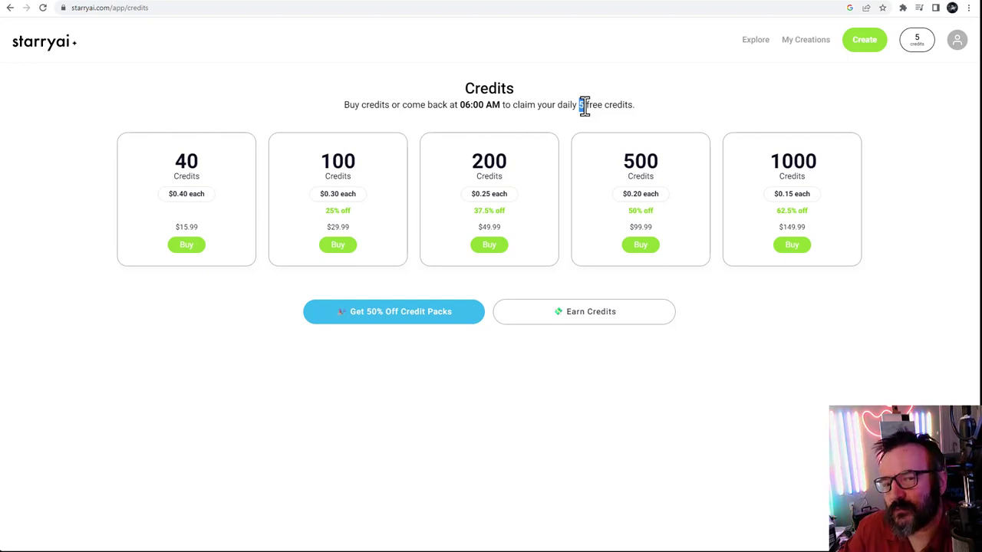
mouse_move(641, 114)
left_mouse_down()
mouse_move(472, 97)
mouse_move(337, 114)
left_mouse_up()
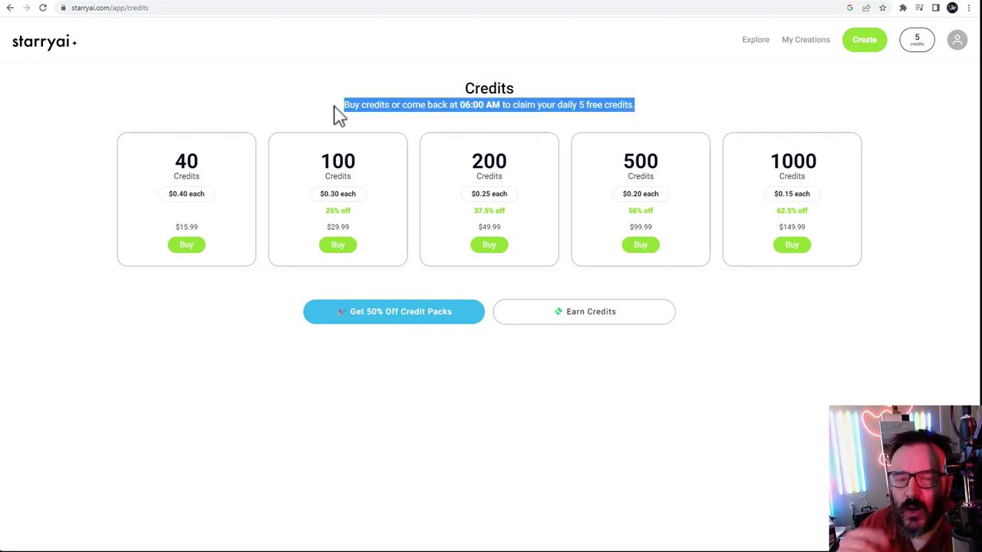
left_click(375, 79)
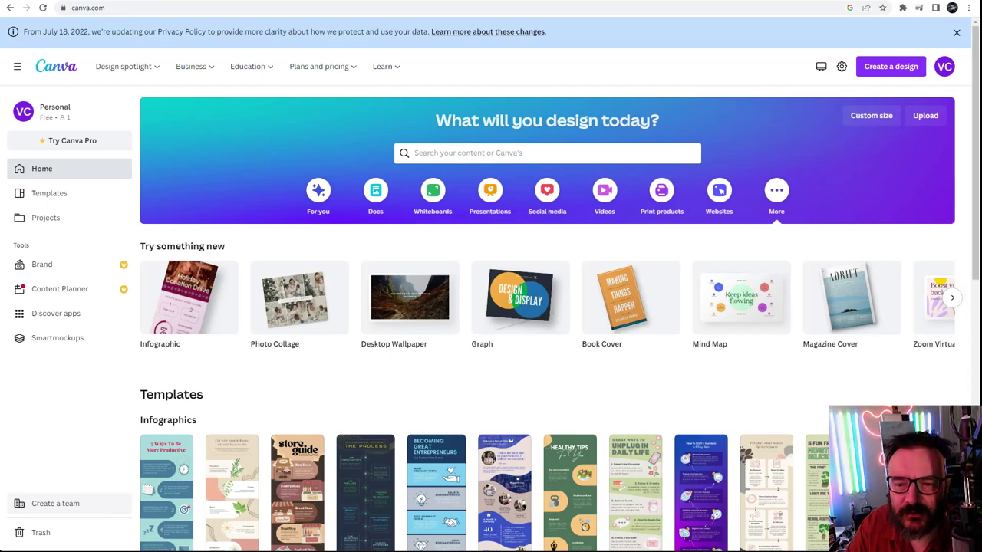
left_click(349, 68)
left_click(347, 68)
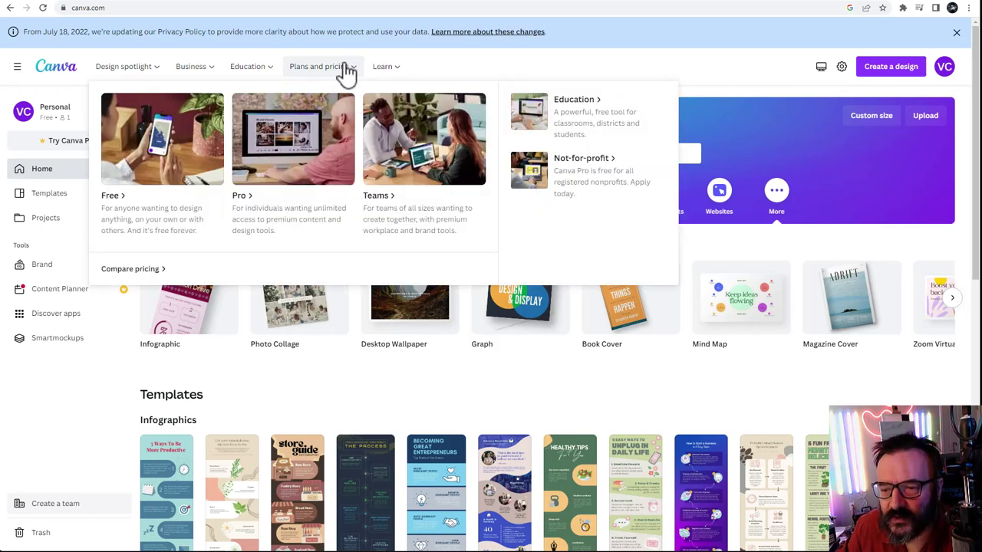
left_click(339, 77)
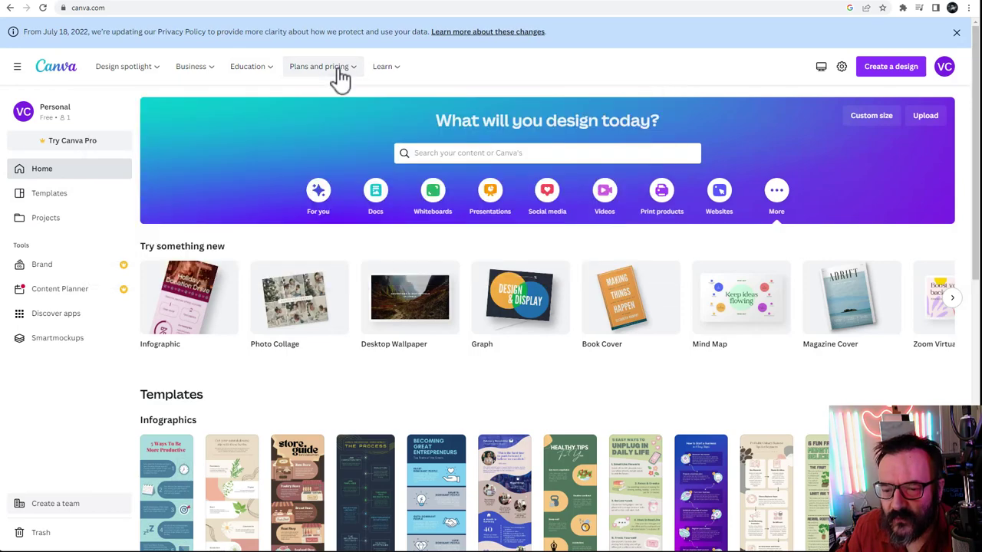
mouse_move(322, 66)
left_click(159, 170)
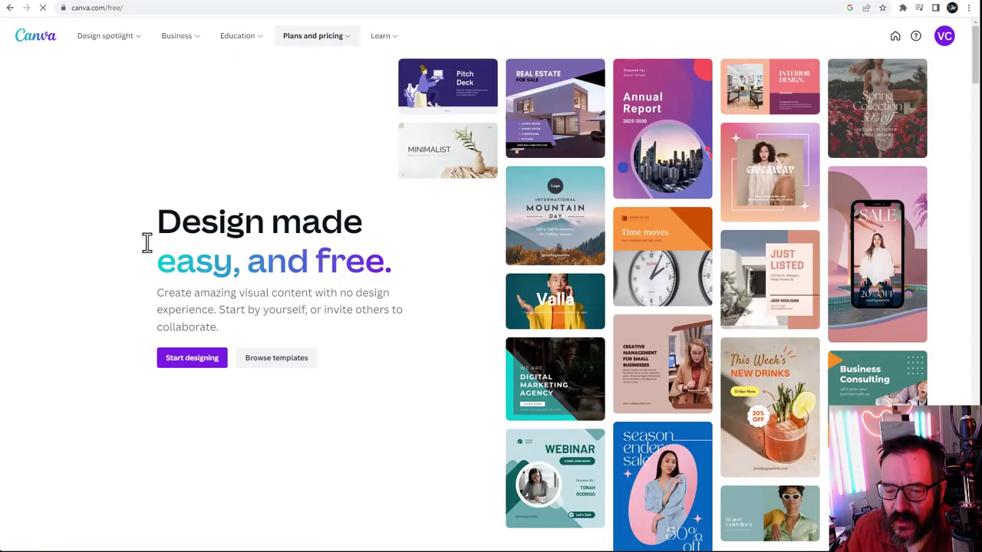
scroll(146, 247, "down", 2)
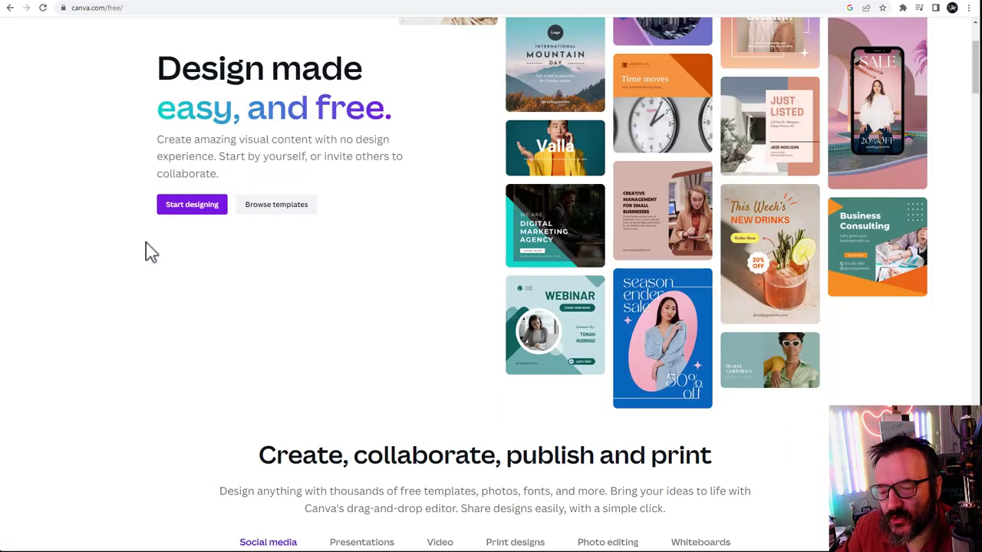
scroll(150, 251, "down", 4)
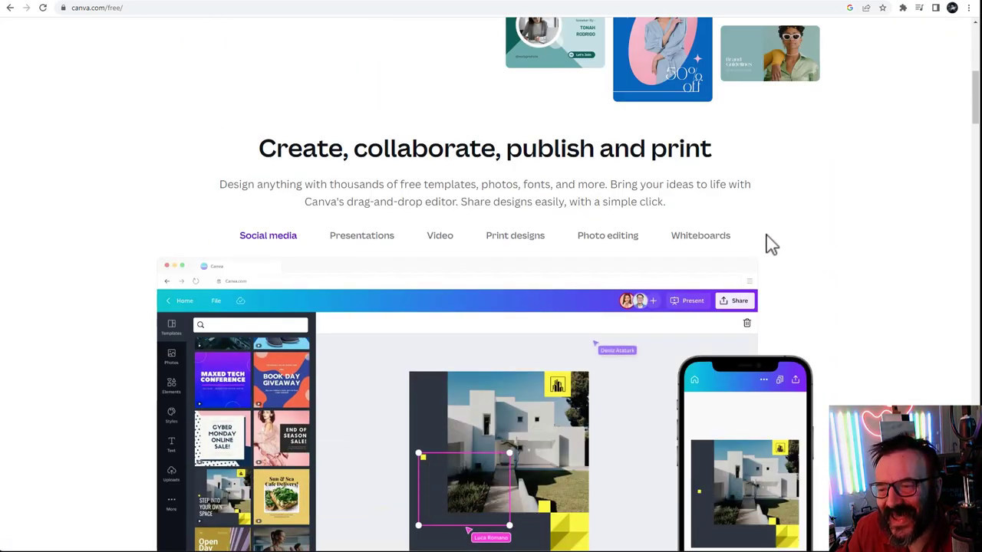
scroll(771, 244, "up", 6)
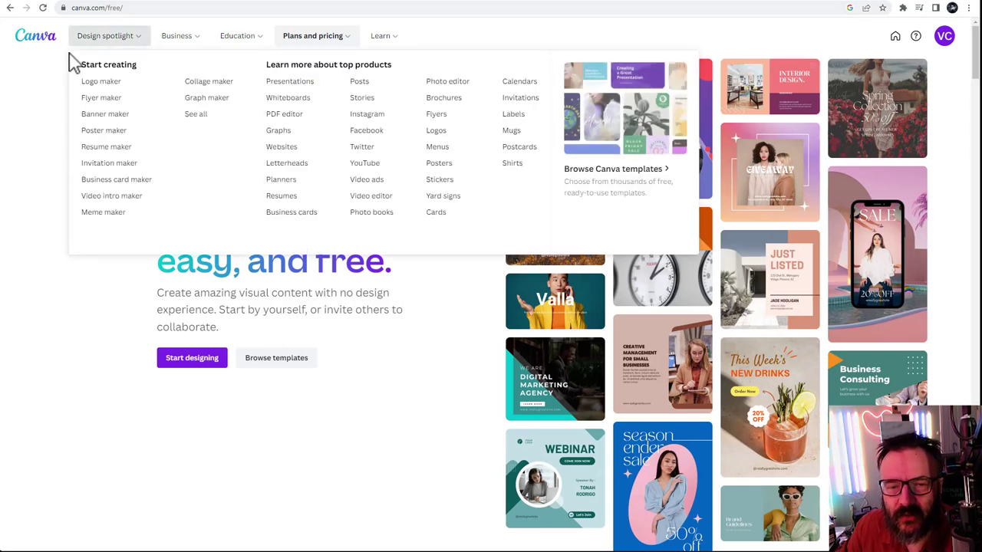
left_click(37, 40)
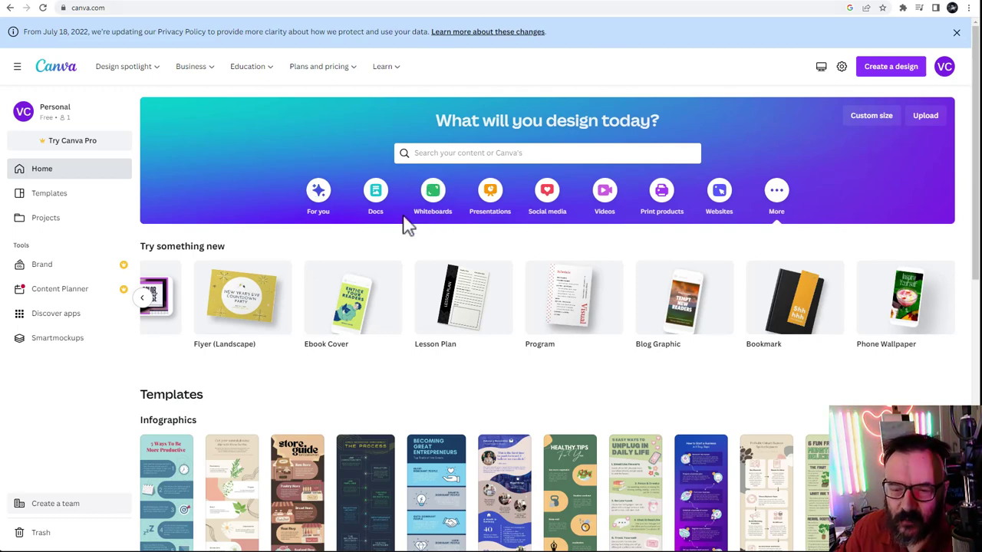
mouse_move(353, 297)
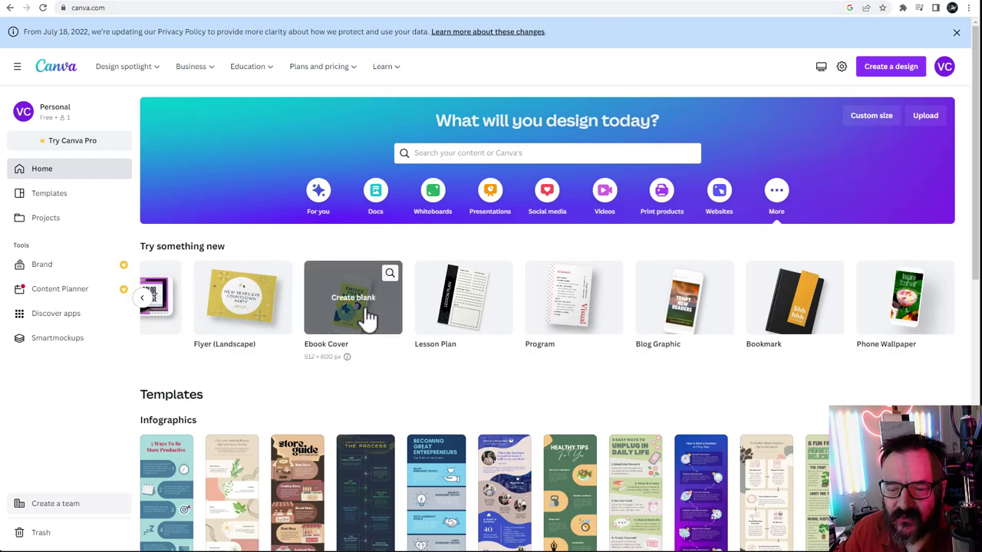
Step: Scroll through the Try something new design types on Canva's home page
scroll(366, 318, "down", 2)
scroll(366, 318, "down", 4)
scroll(366, 318, "down", 2)
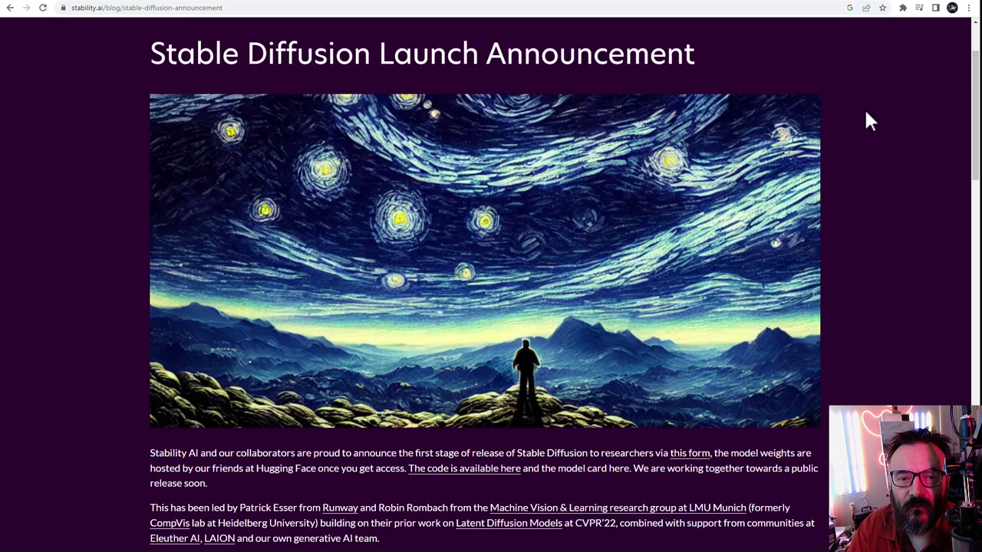
Step: Step through the mage.space, NightCafe and Stable Diffusion tabs to reach the local txt2img page
left_click(89, 4)
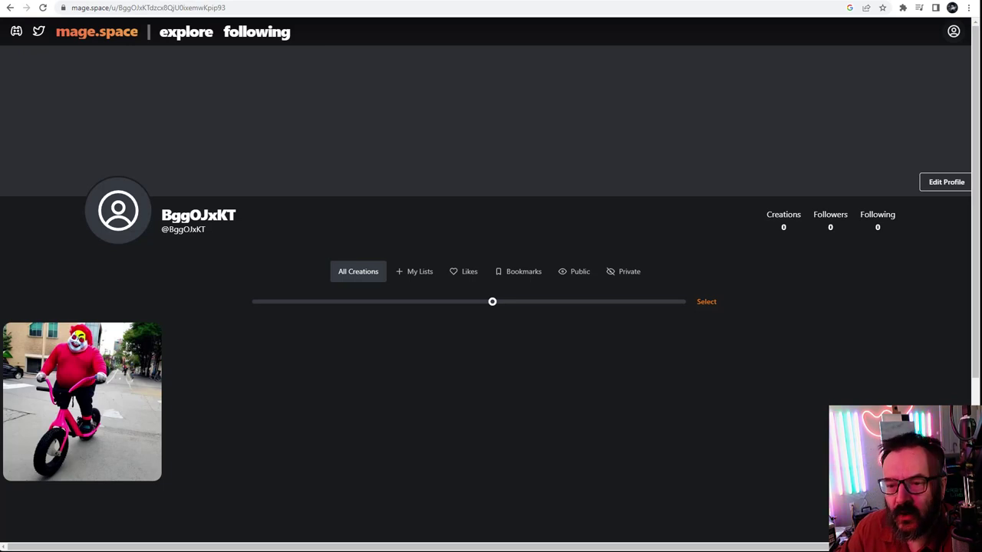
left_click(144, 3)
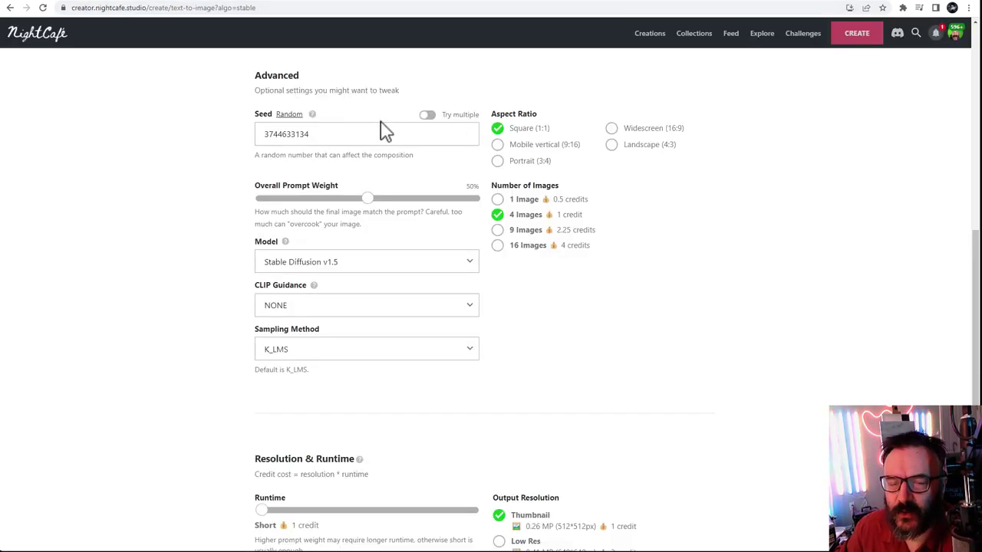
left_click(818, 6)
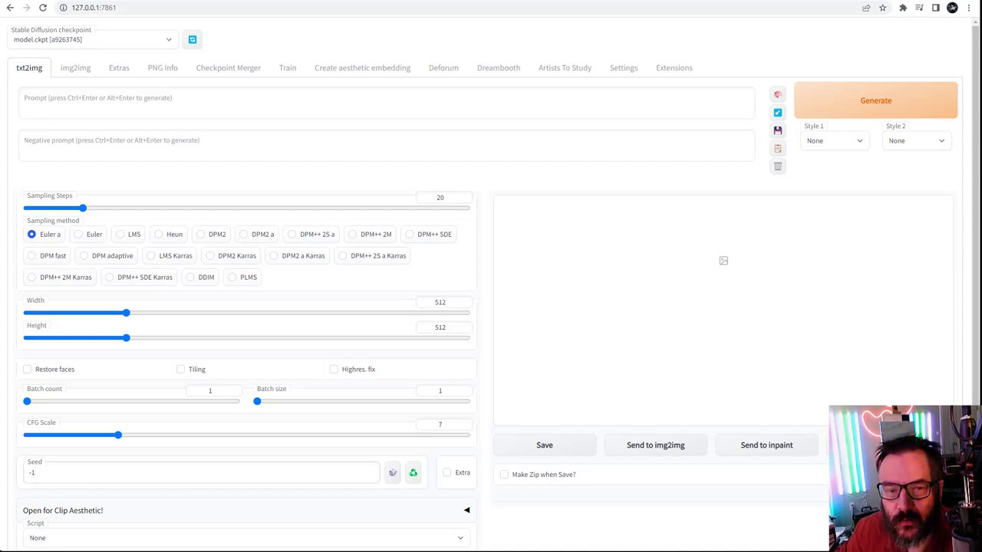
Step: Check the installed checkpoint list, keep model.ckpt, and move to Midjourney's subscription plans
left_click(809, 3)
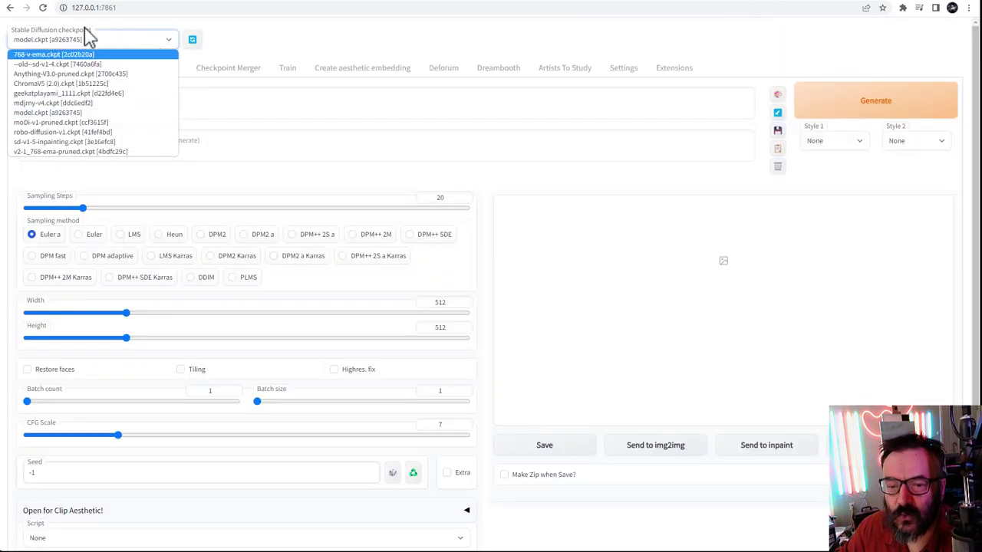
left_click(345, 46)
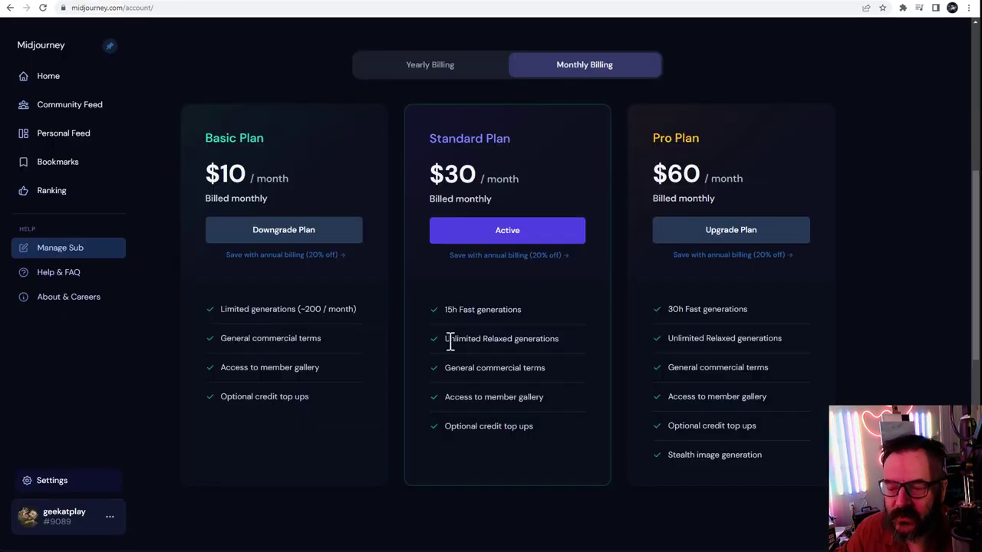
Step: Load the Midjourney Home feed showing your generated autumn grass images
left_click(579, 2)
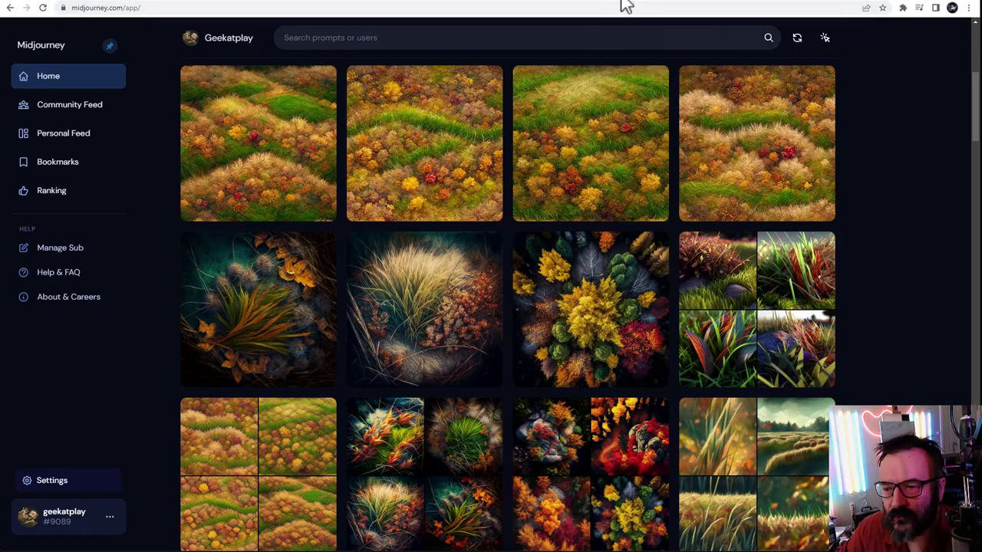
Step: Browse other users' upscaled creations and prompts in the Midjourney Community Feed
left_click(624, 3)
scroll(695, 295, "down", 2)
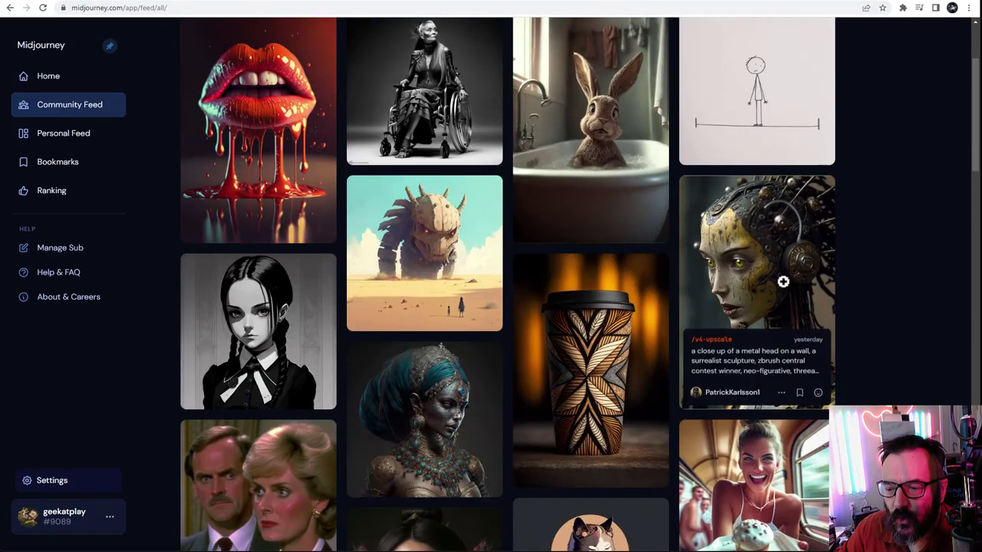
scroll(774, 296, "down", 2)
scroll(764, 306, "down", 1)
scroll(766, 314, "down", 3)
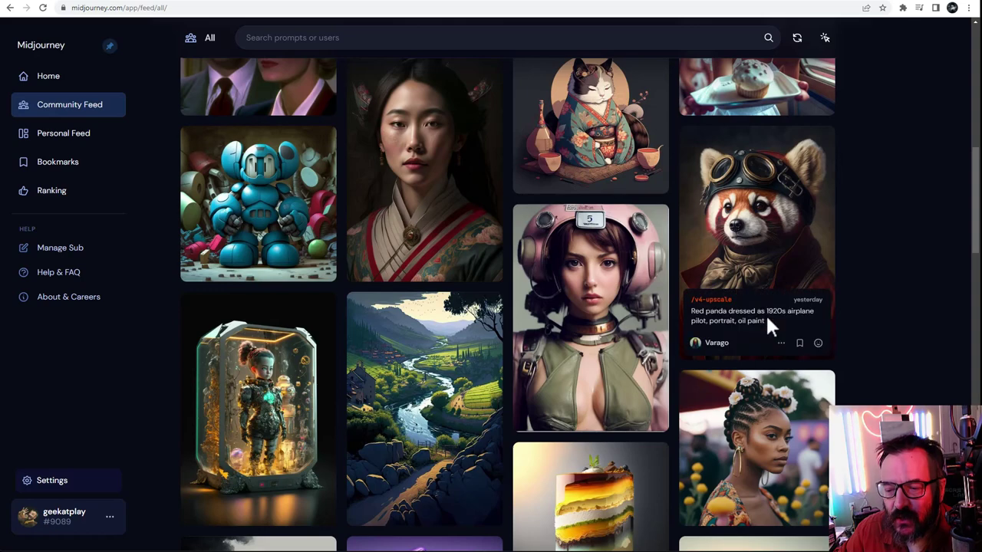
scroll(769, 326, "down", 3)
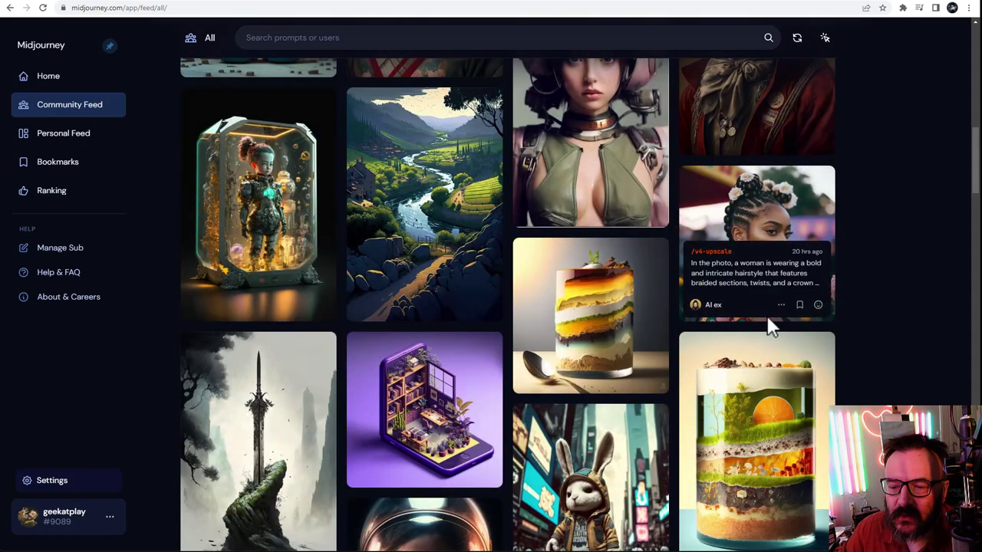